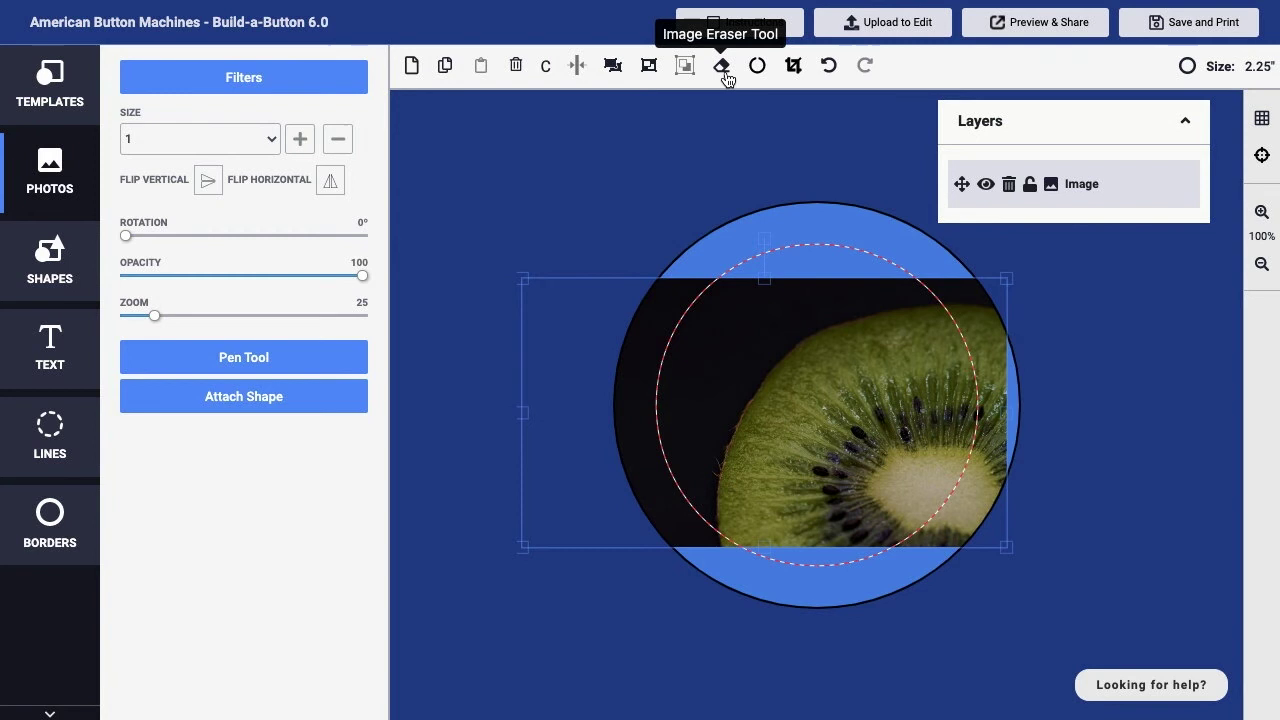
Start the Image Eraser with brush size 1 and trace a stroke along the kiwi's upper-left rim
click(724, 72)
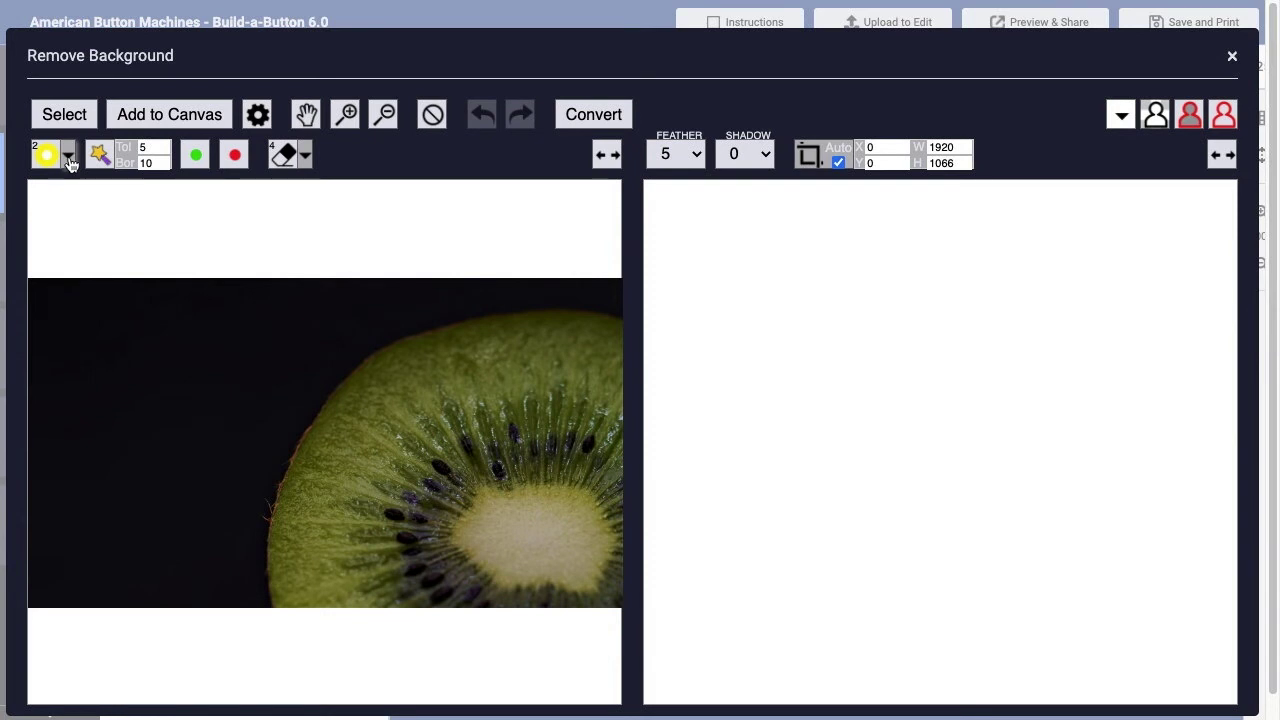
click(68, 160)
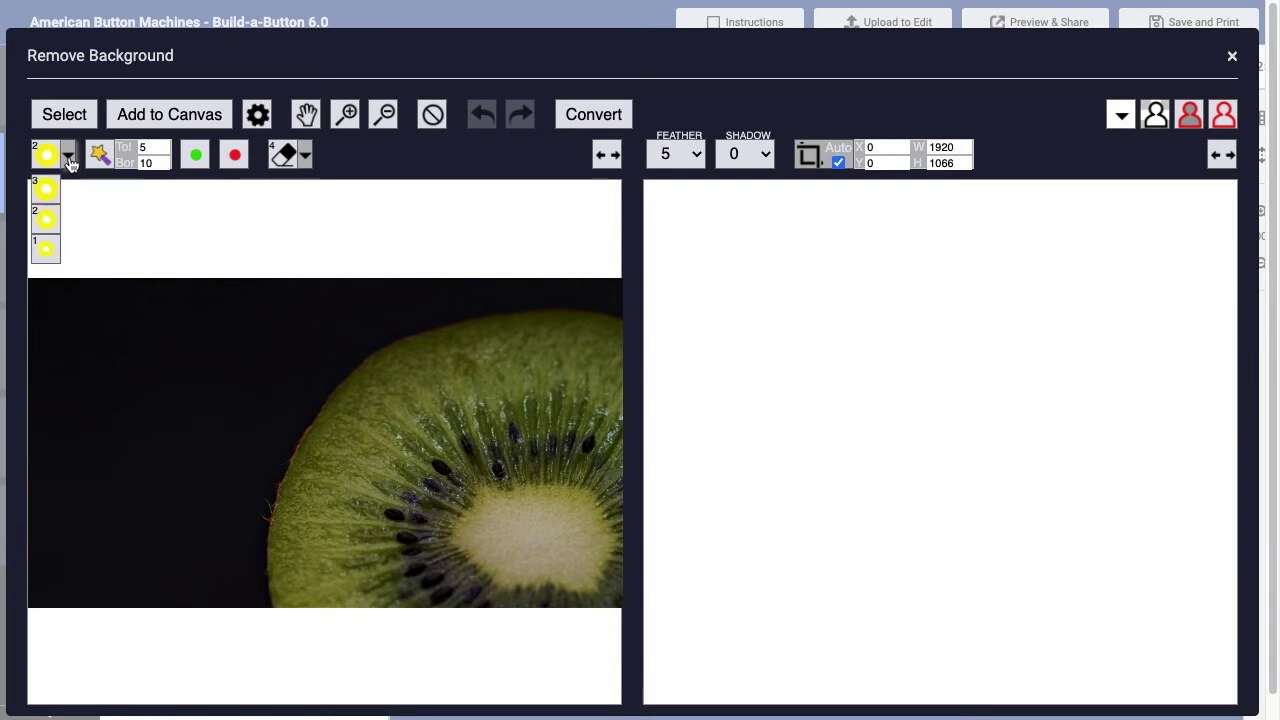
click(45, 249)
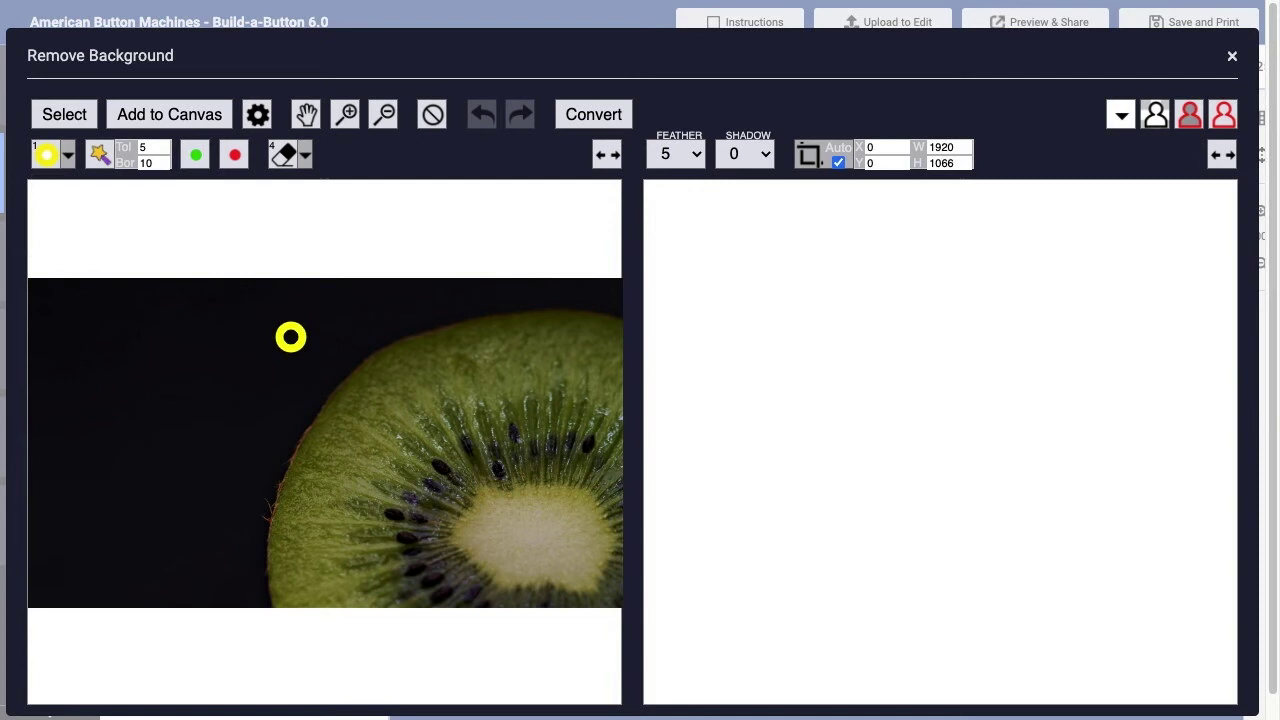
drag(369, 359, 308, 428)
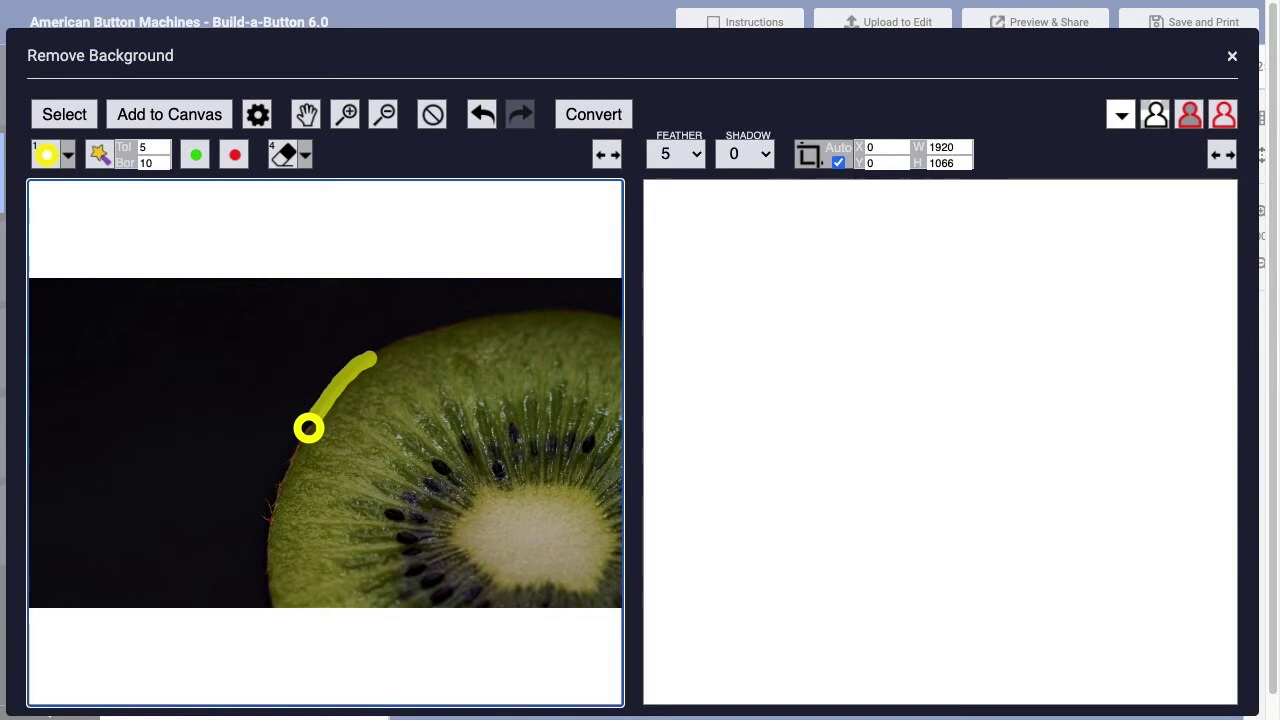
Undo the hand-drawn stroke, set Border to 15, and magic-wand the dark background to outline the kiwi
click(482, 116)
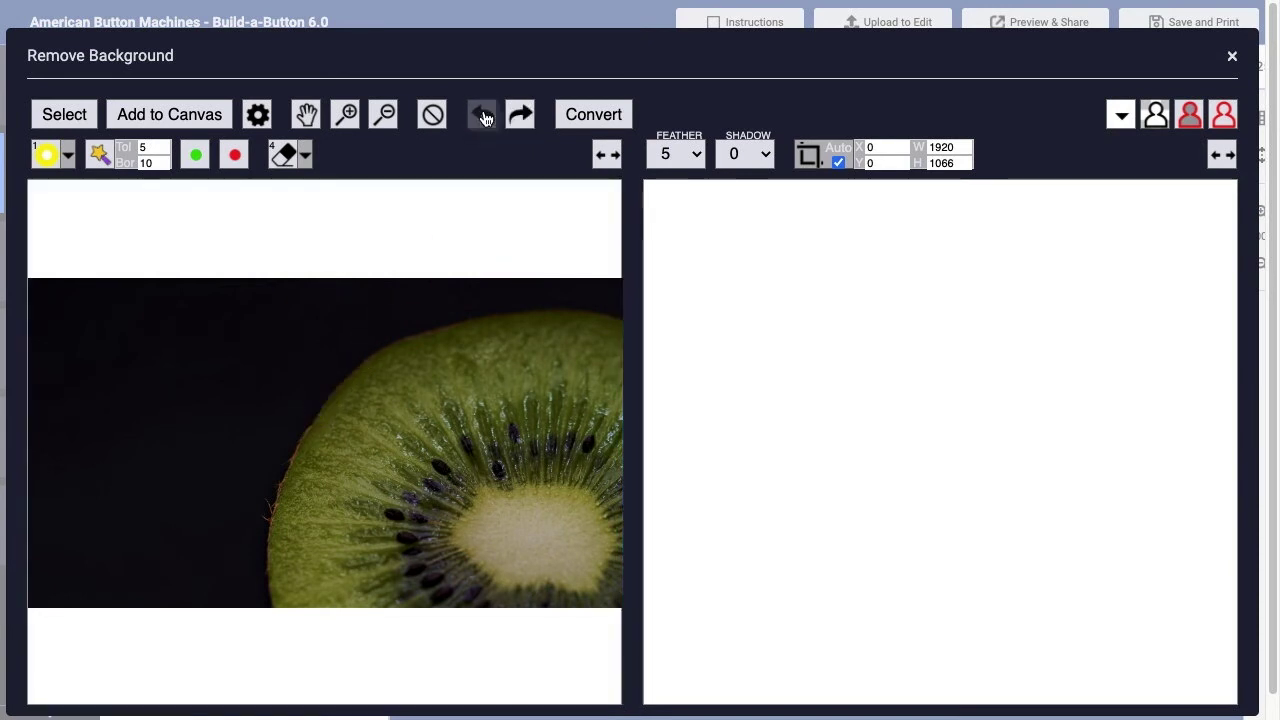
click(157, 149)
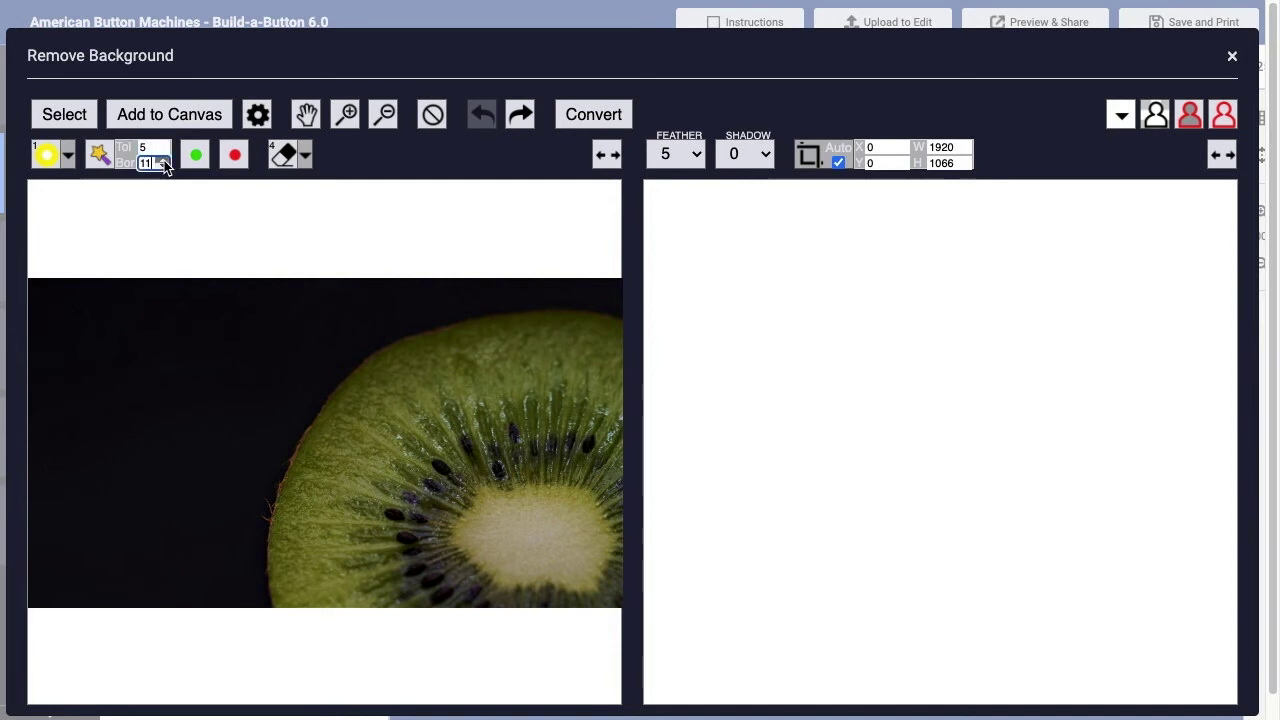
click(162, 161)
click(162, 161)
click(162, 161)
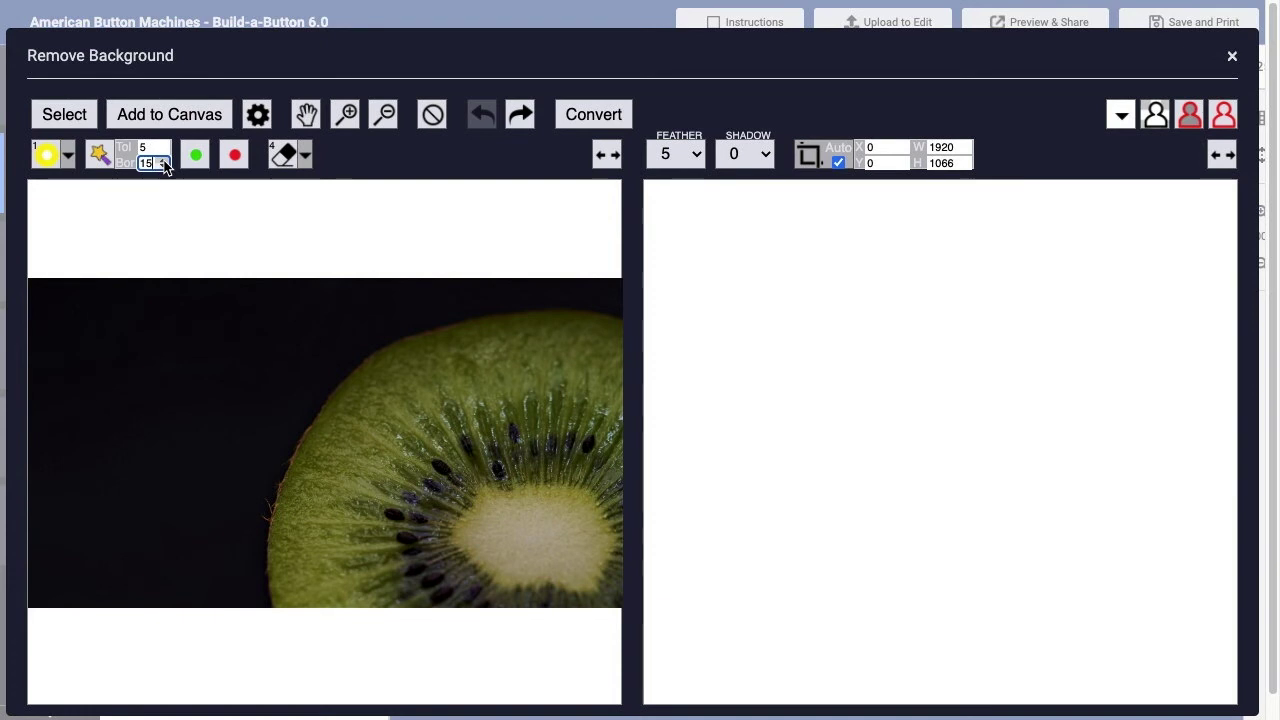
key(super+a)
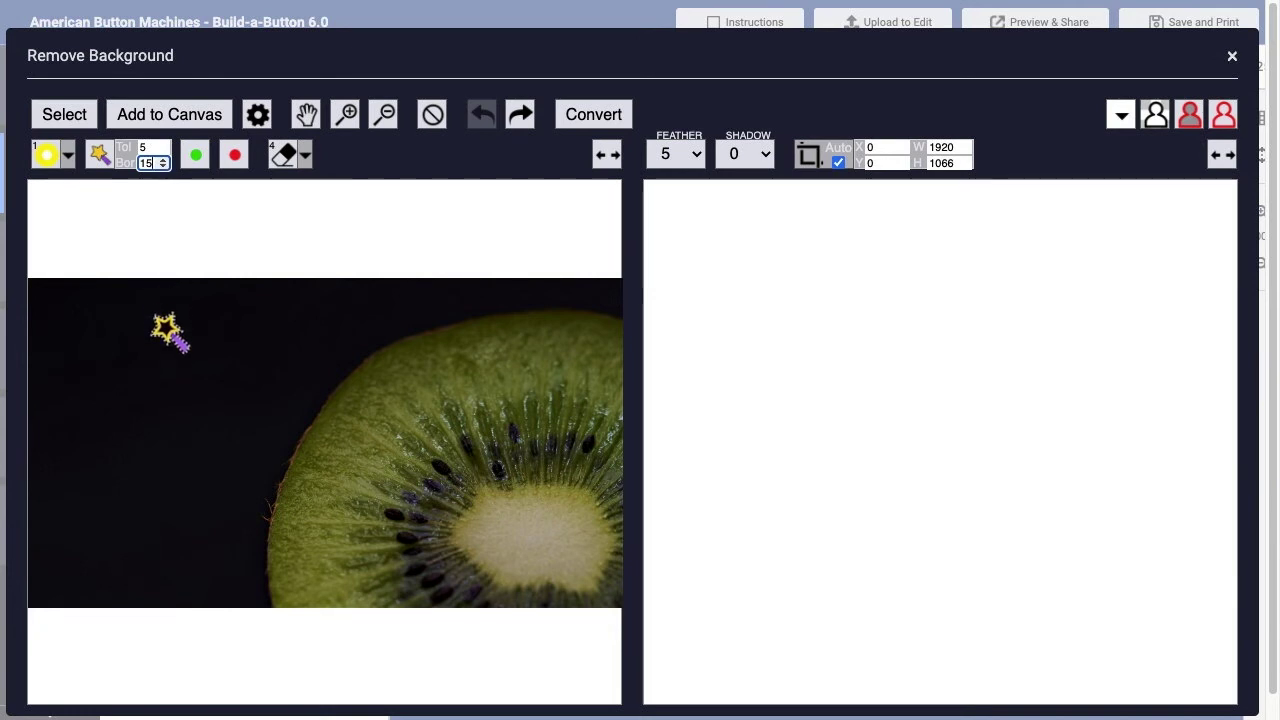
click(166, 330)
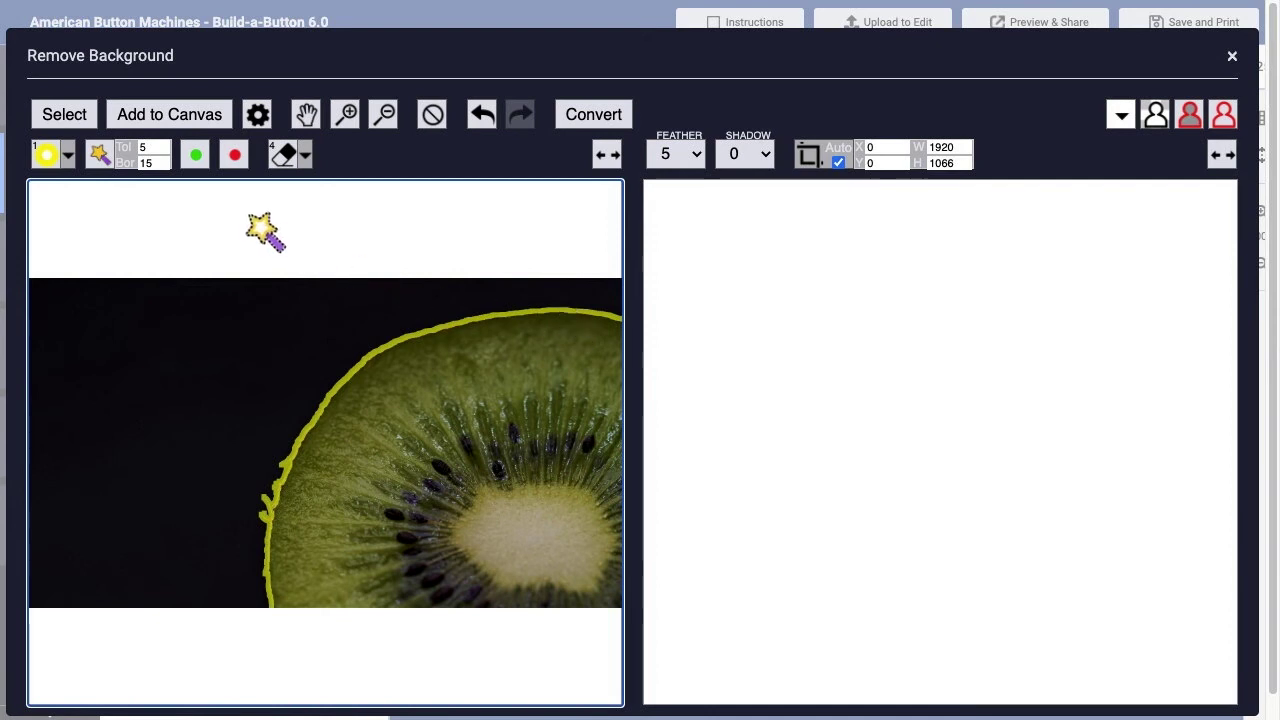
Mark the kiwi flesh green to keep, erase the stray tail, and mark the dark left area red
click(196, 158)
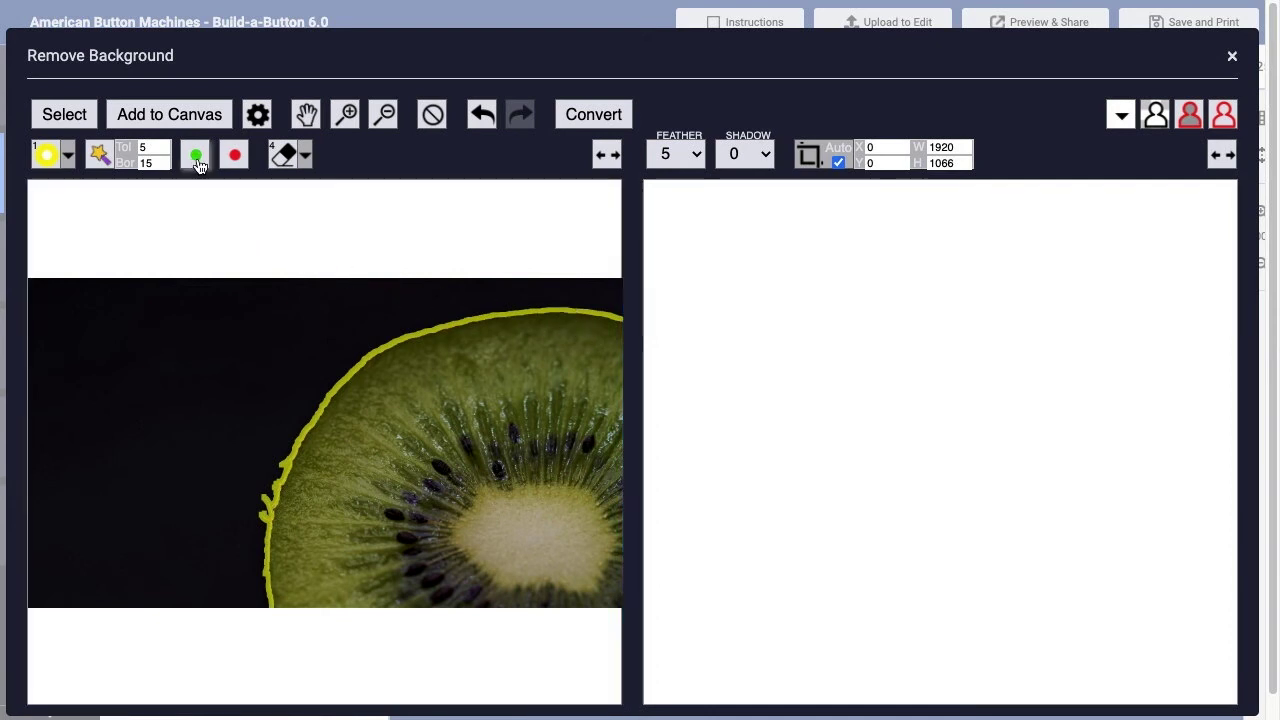
mouse_move(581, 354)
mouse_down()
mouse_move(516, 361)
mouse_move(416, 400)
mouse_move(331, 470)
mouse_move(310, 506)
mouse_move(335, 519)
mouse_move(579, 441)
mouse_move(396, 571)
mouse_move(620, 564)
mouse_move(587, 554)
mouse_move(526, 411)
mouse_move(427, 435)
mouse_move(384, 628)
mouse_up()
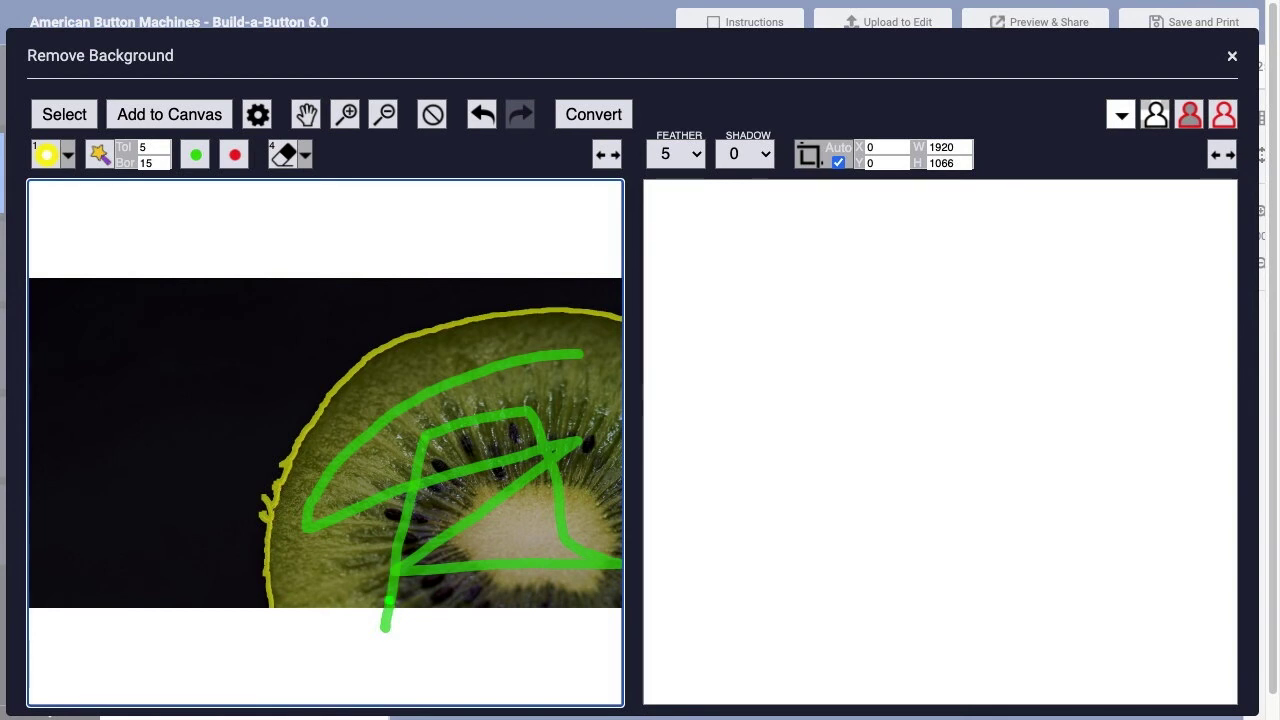
click(284, 153)
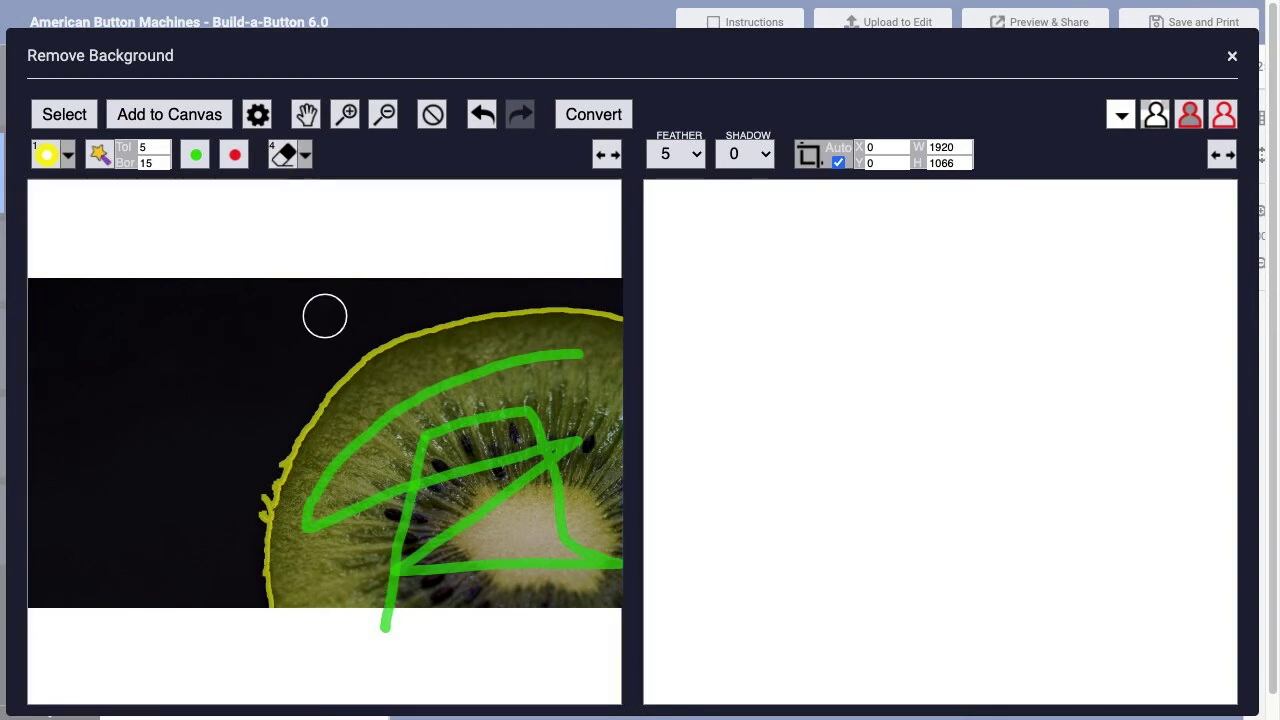
mouse_move(374, 657)
mouse_down()
mouse_move(387, 614)
mouse_move(355, 599)
mouse_up()
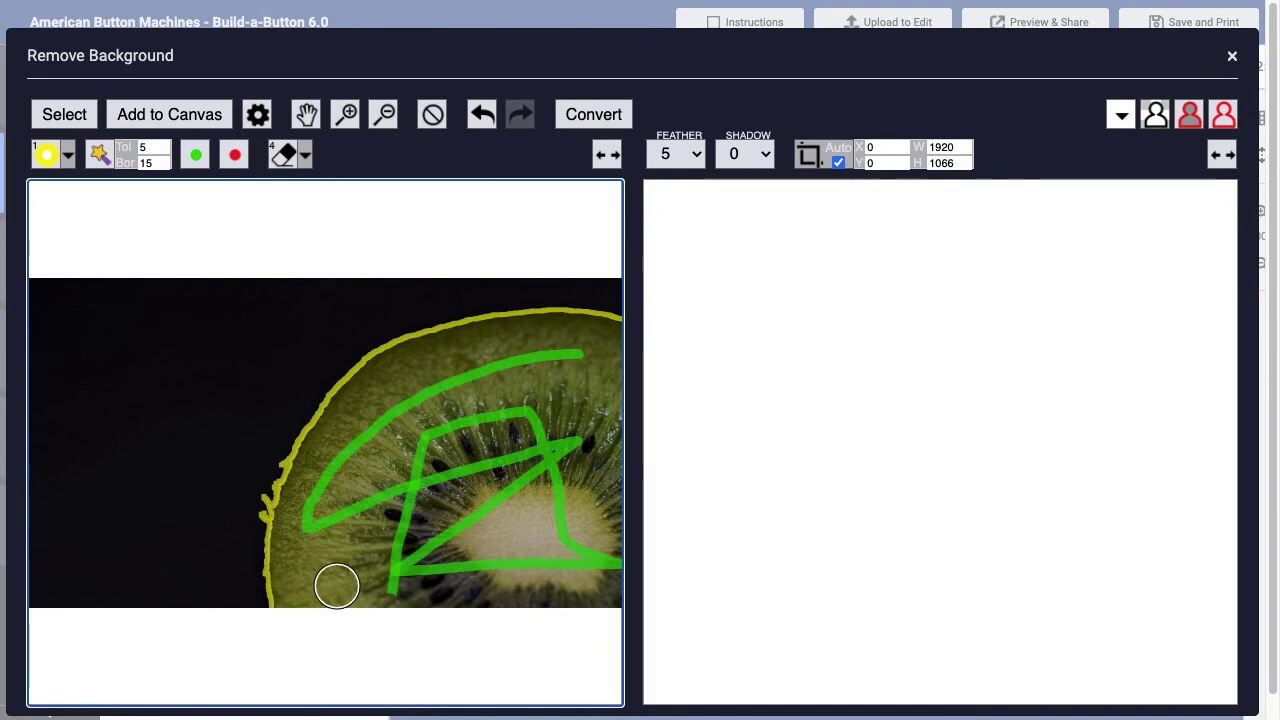
click(234, 155)
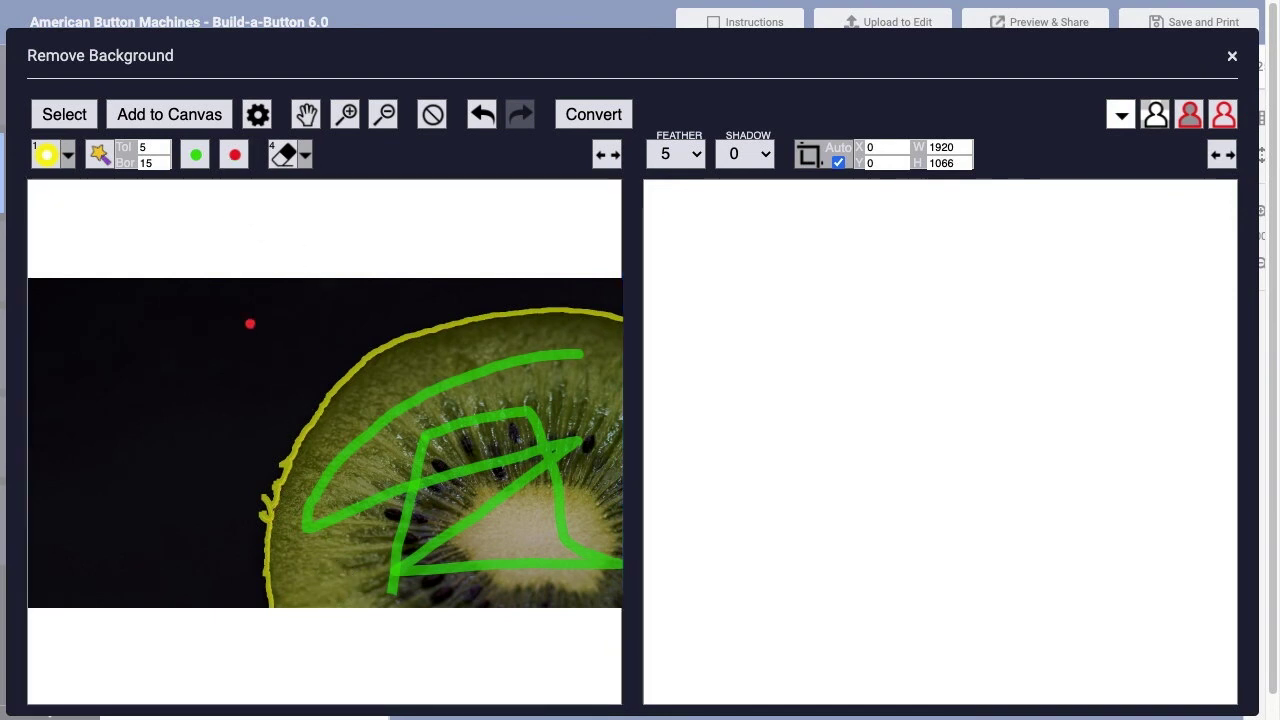
mouse_move(281, 318)
mouse_down()
mouse_move(161, 379)
mouse_move(119, 500)
mouse_up()
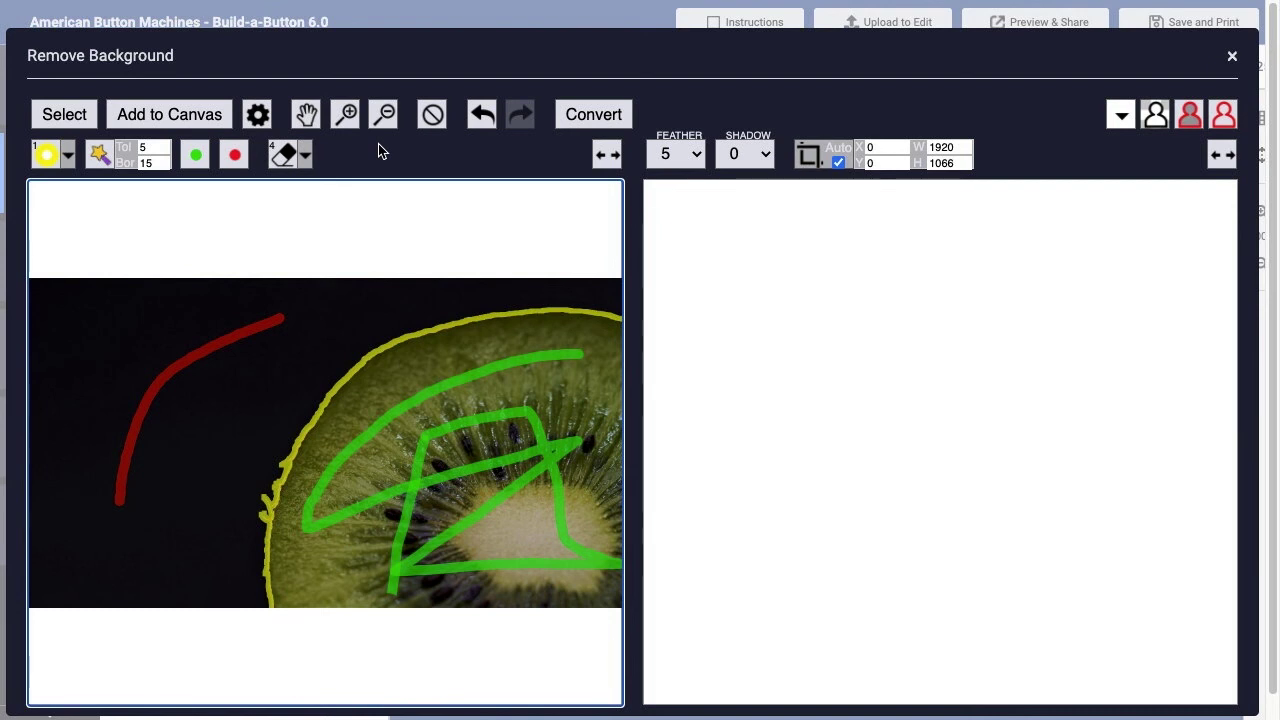
Process the background removal, then set feather to 10 and keep shadow at 0
click(591, 116)
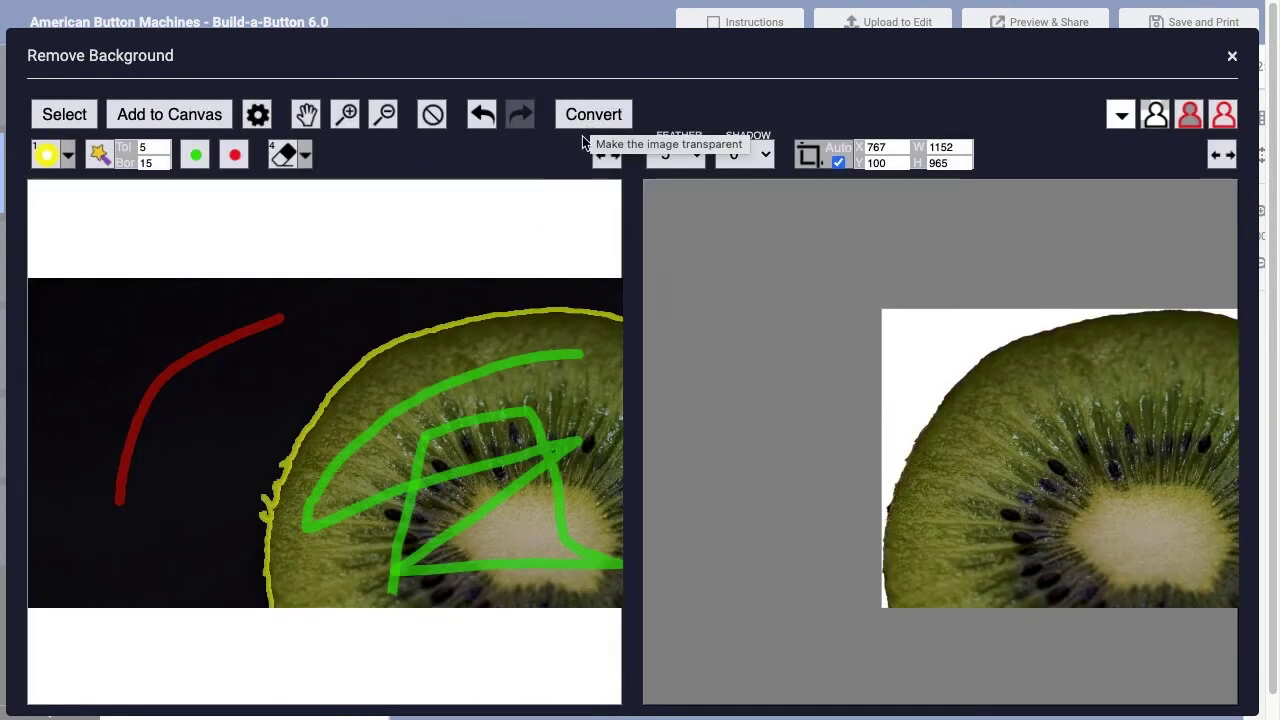
click(697, 160)
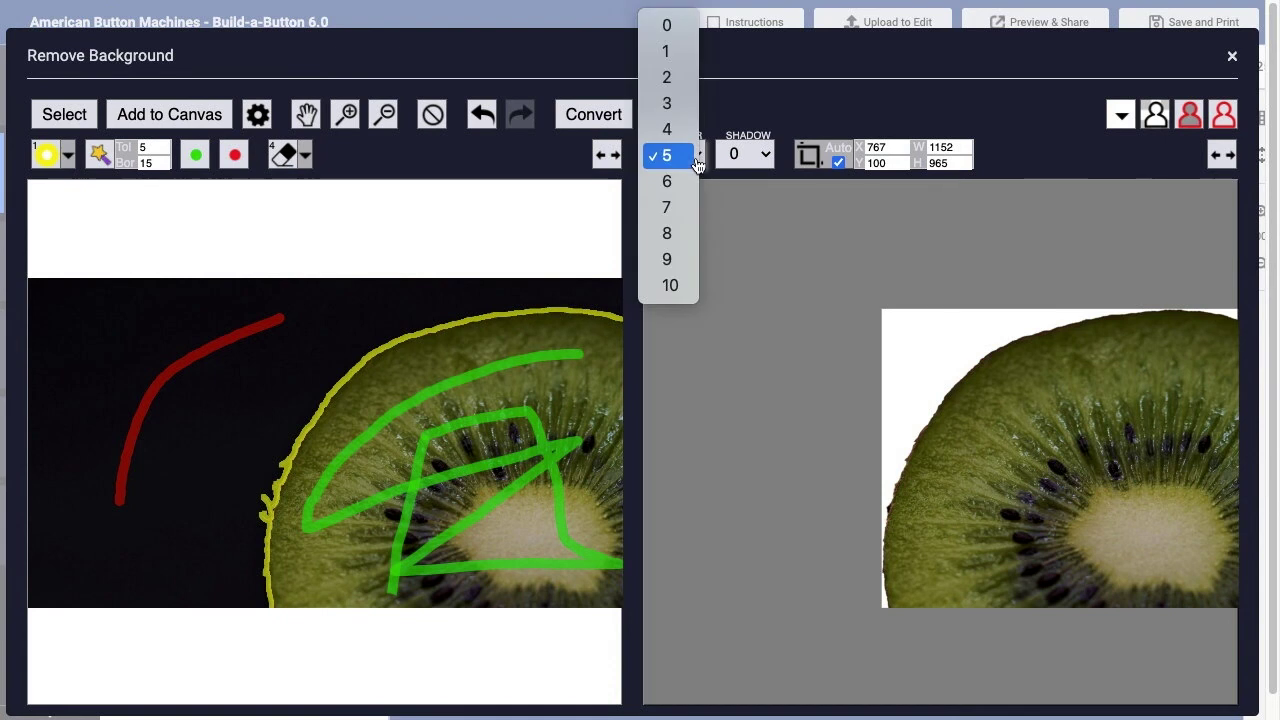
click(677, 287)
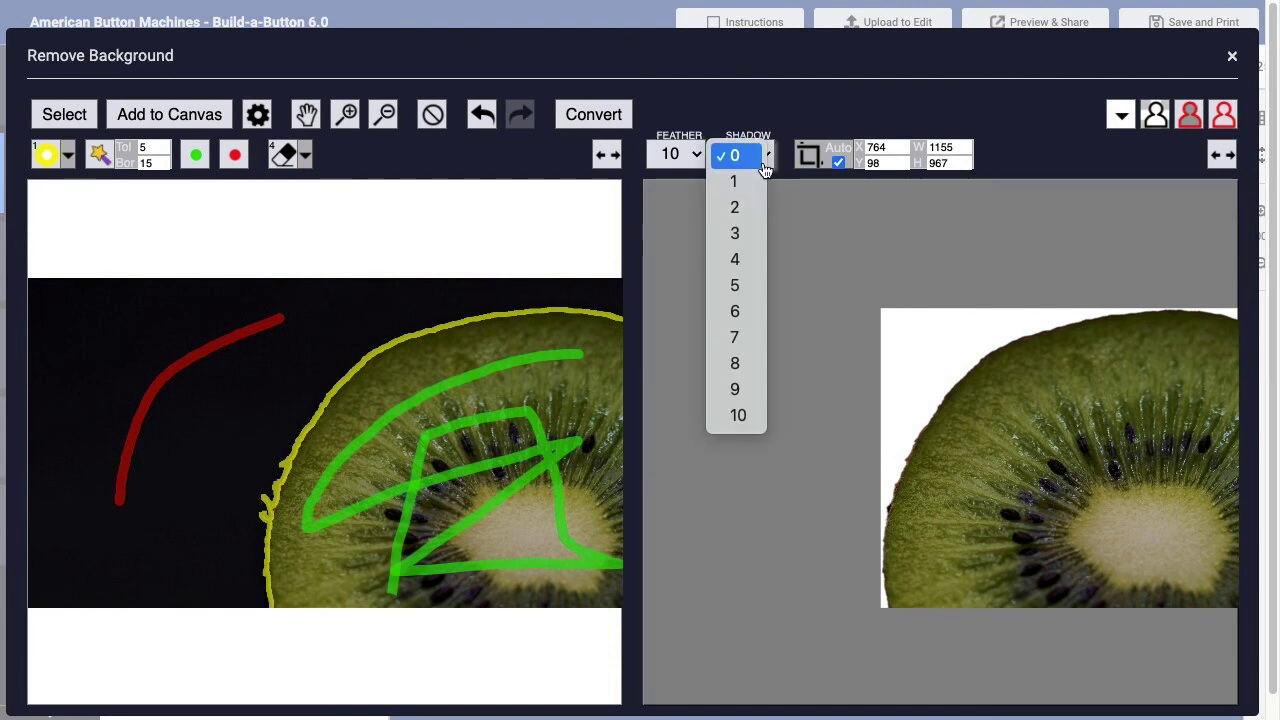
click(794, 229)
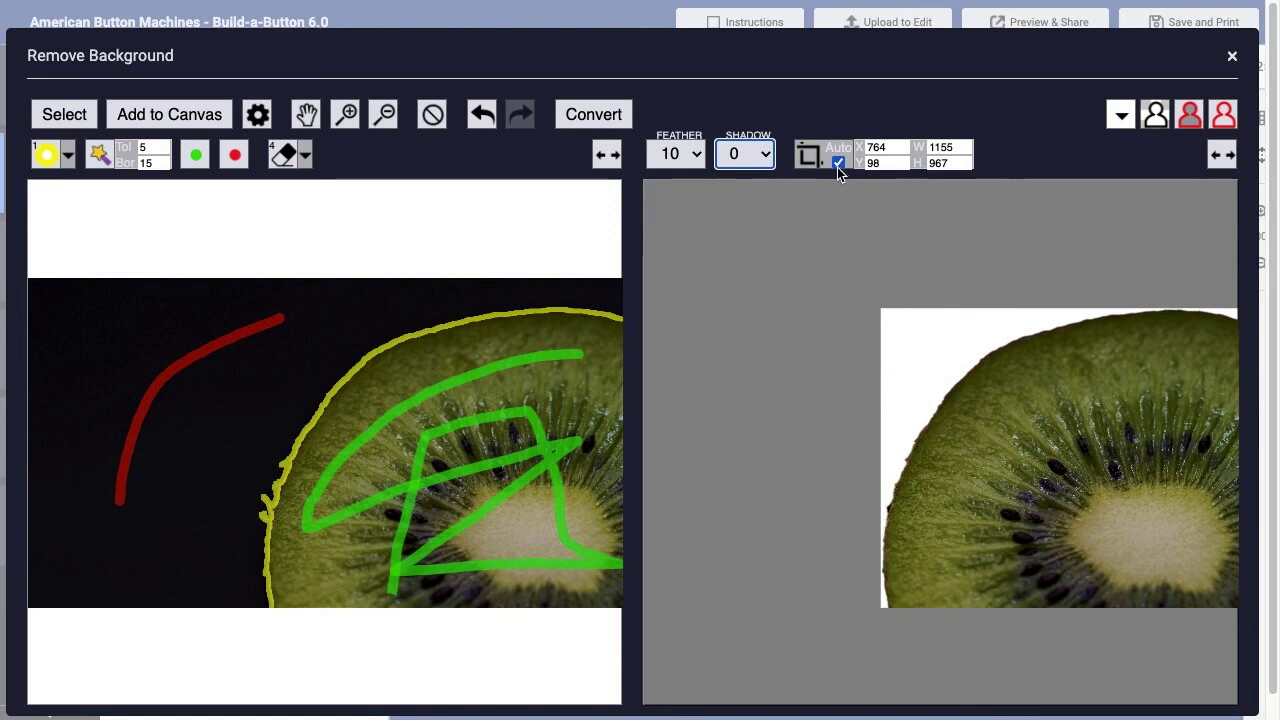
Preview the kiwi cut-out over red, magenta, plain and the original dark photo backgrounds
click(1119, 115)
click(1077, 231)
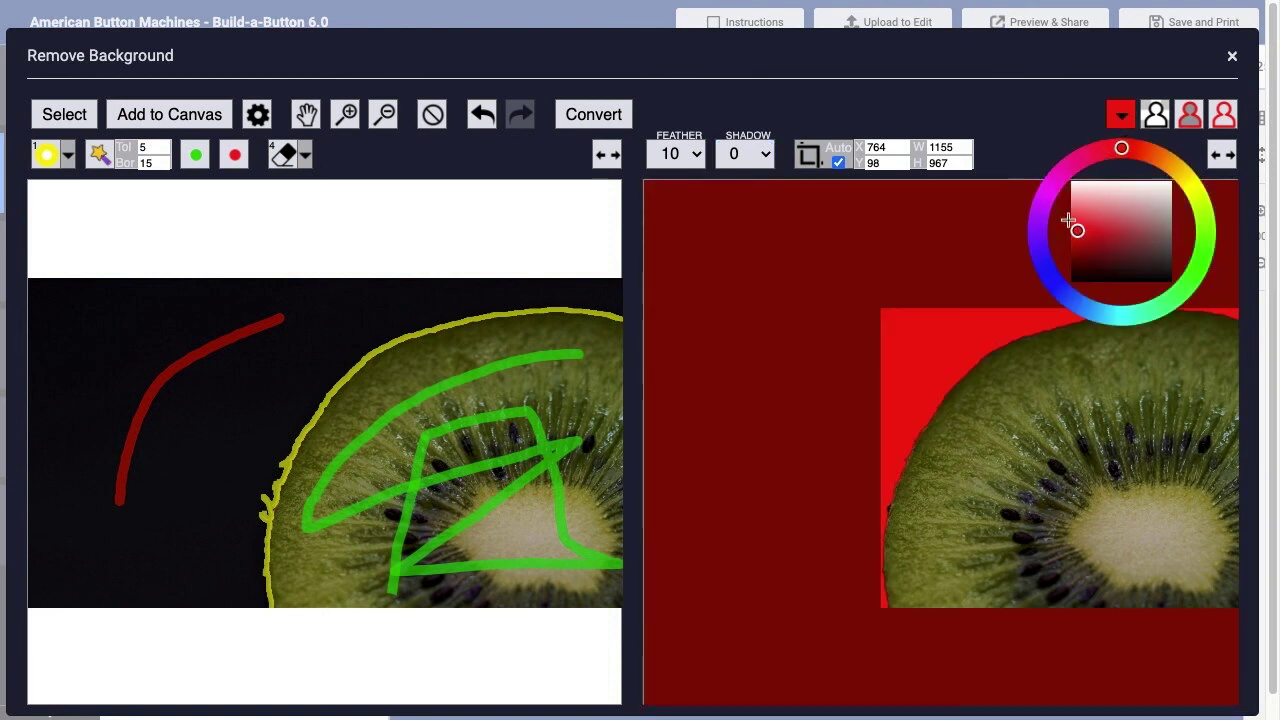
click(1028, 157)
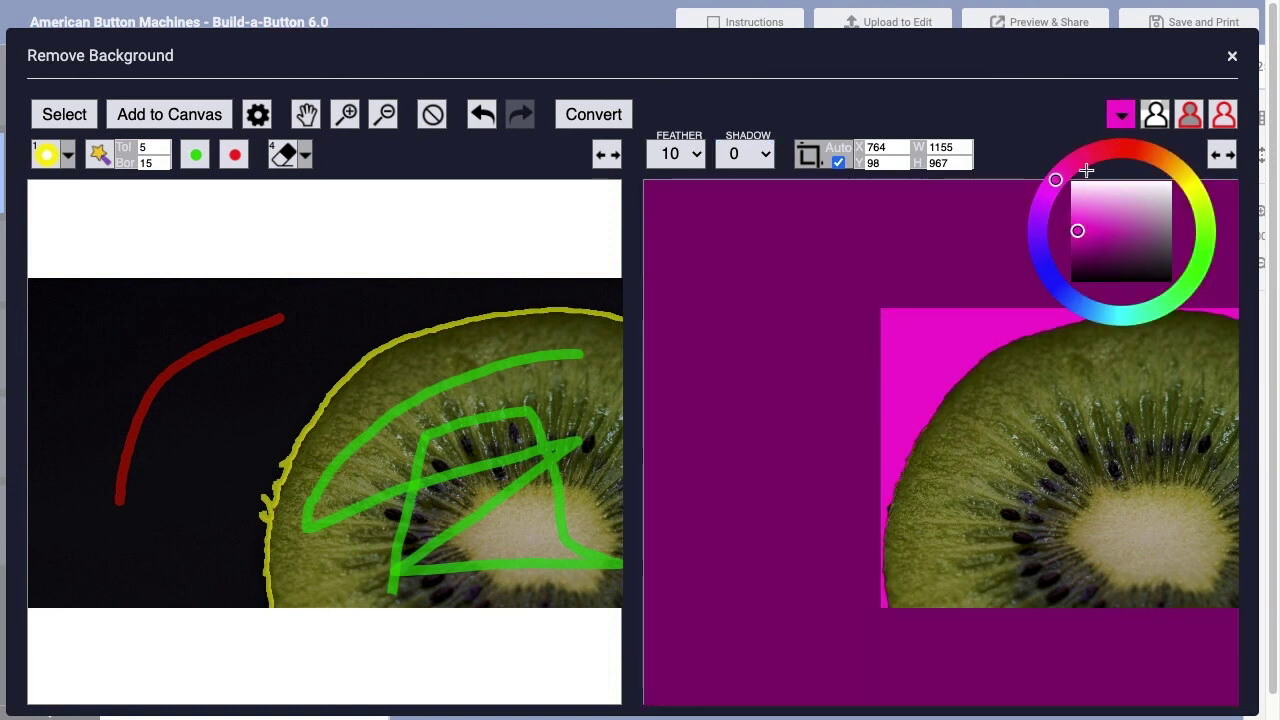
click(1155, 118)
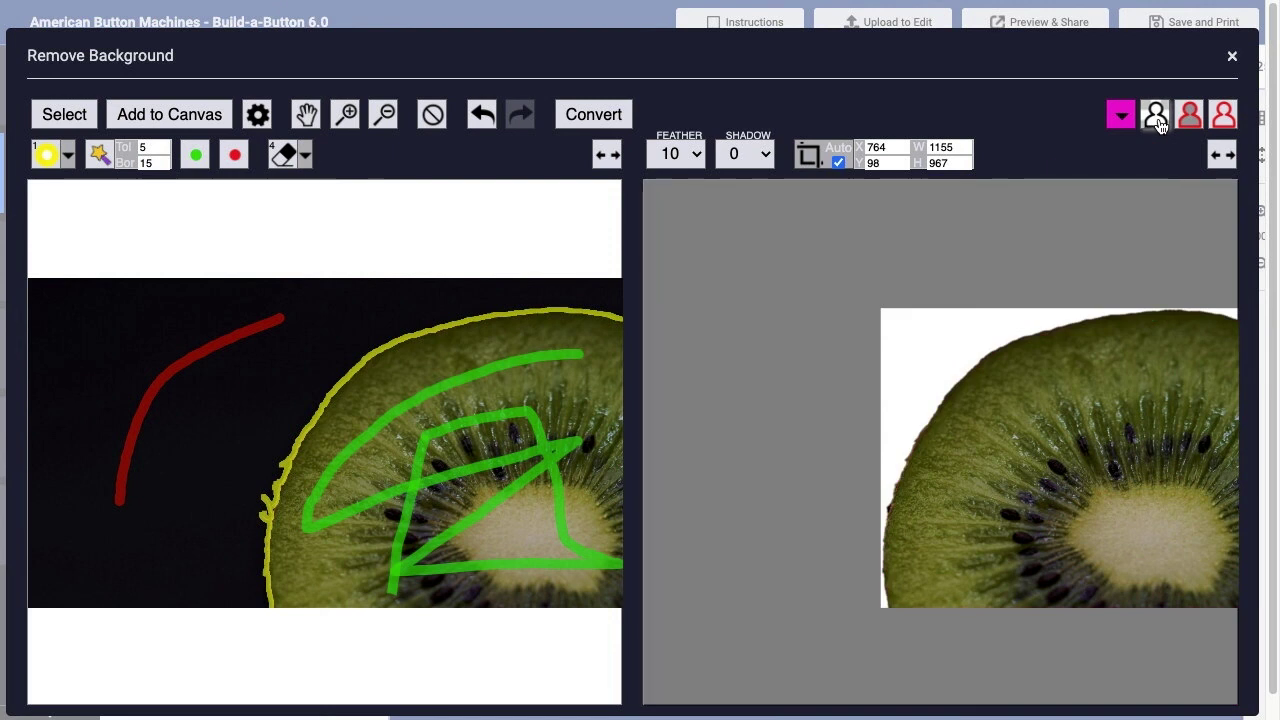
click(1182, 120)
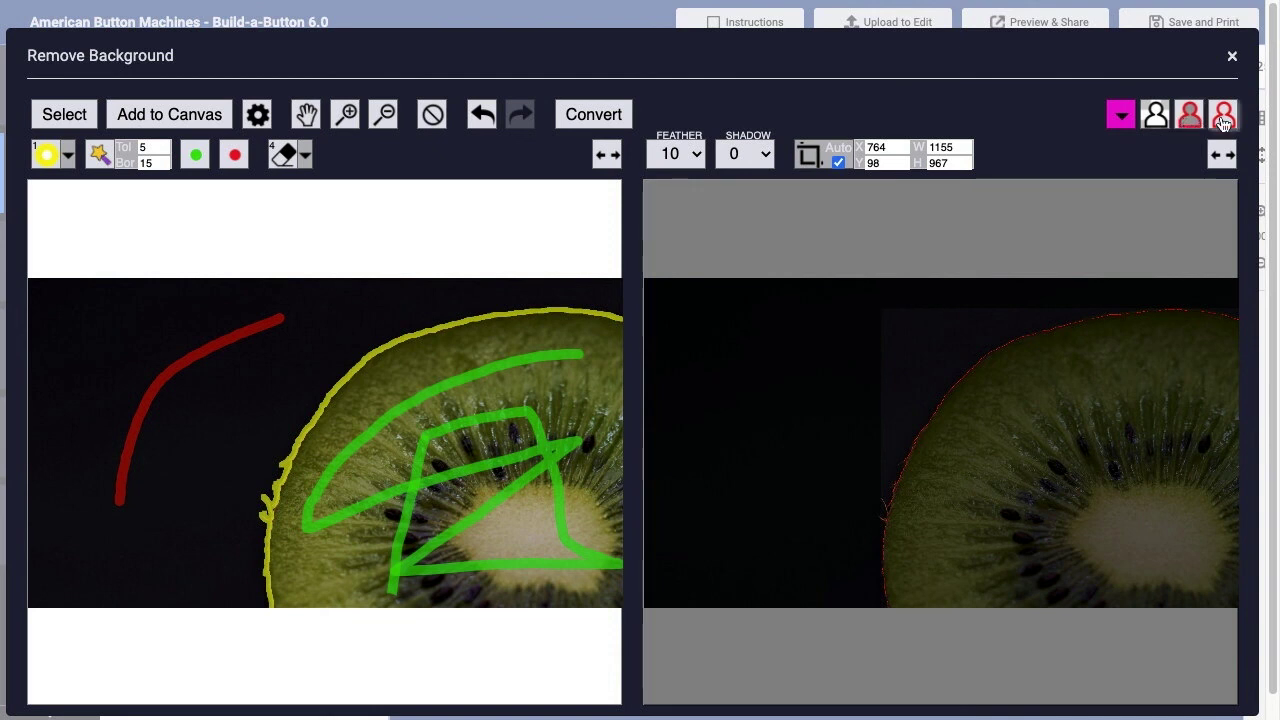
click(1225, 120)
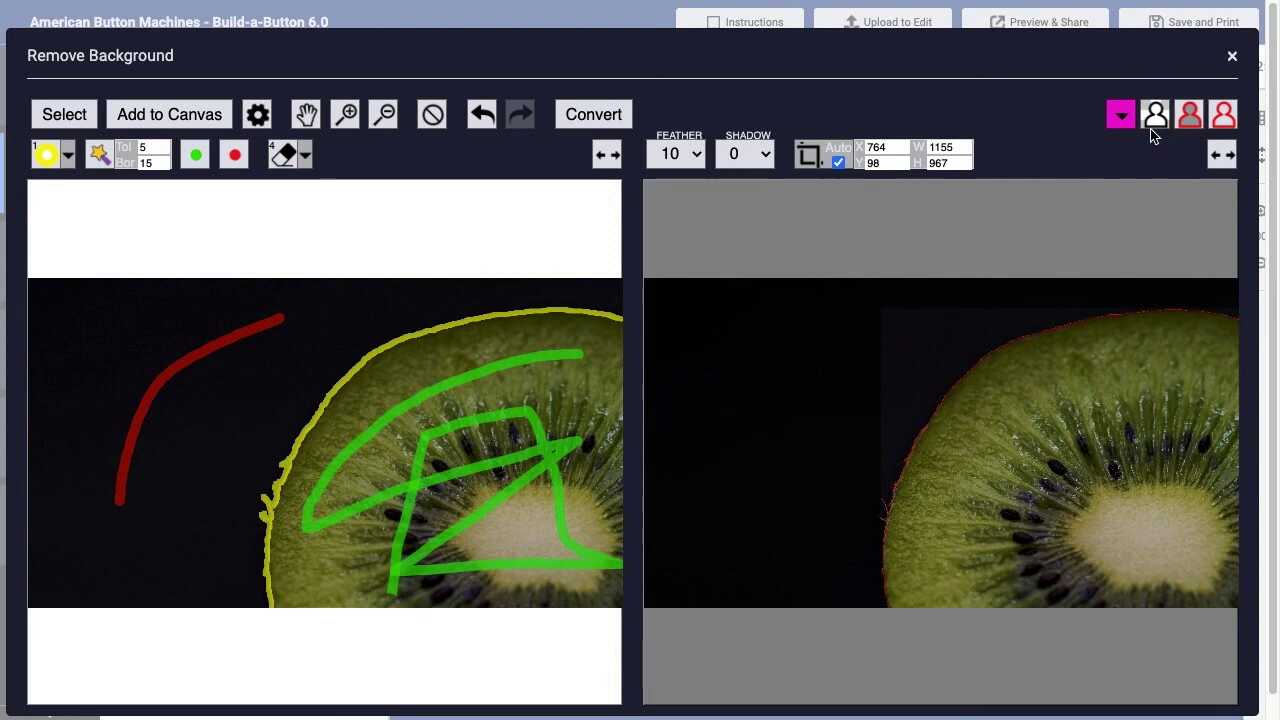
Check the output image format settings and add the kiwi cut-out to the button canvas
click(258, 116)
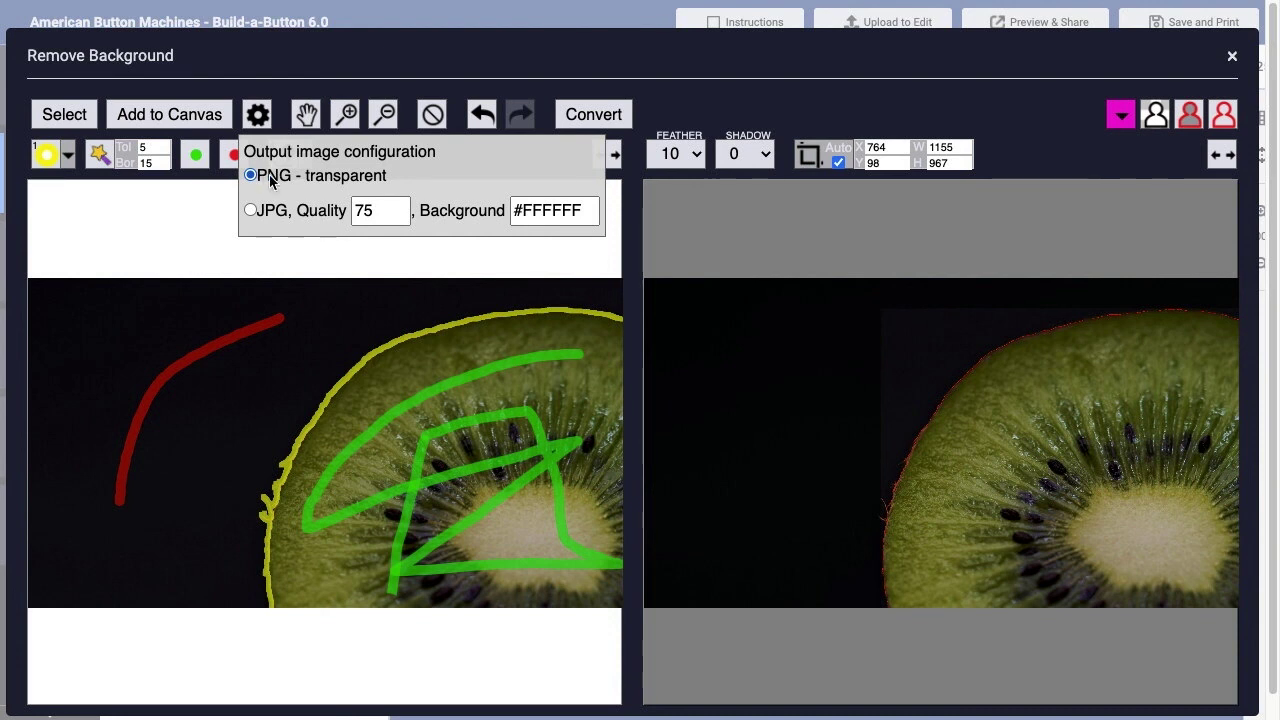
click(169, 114)
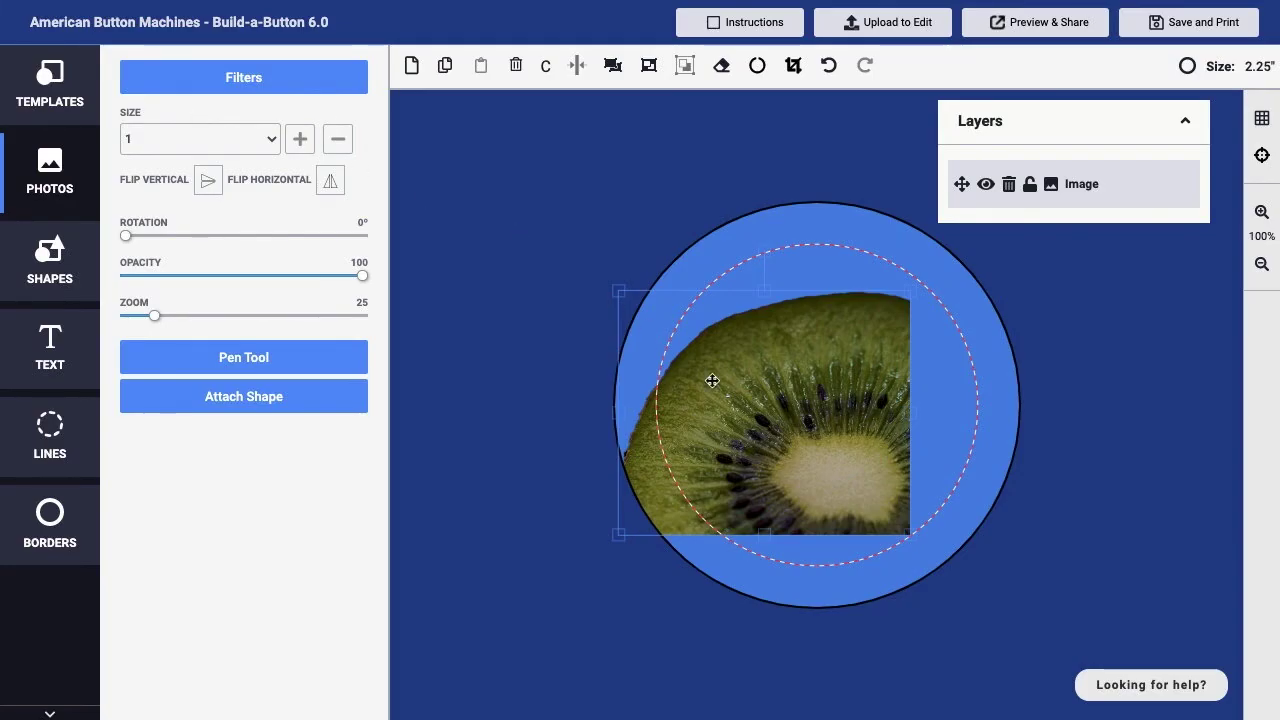
Move and enlarge the kiwi slice to cover the button's lower right
drag(711, 380, 766, 395)
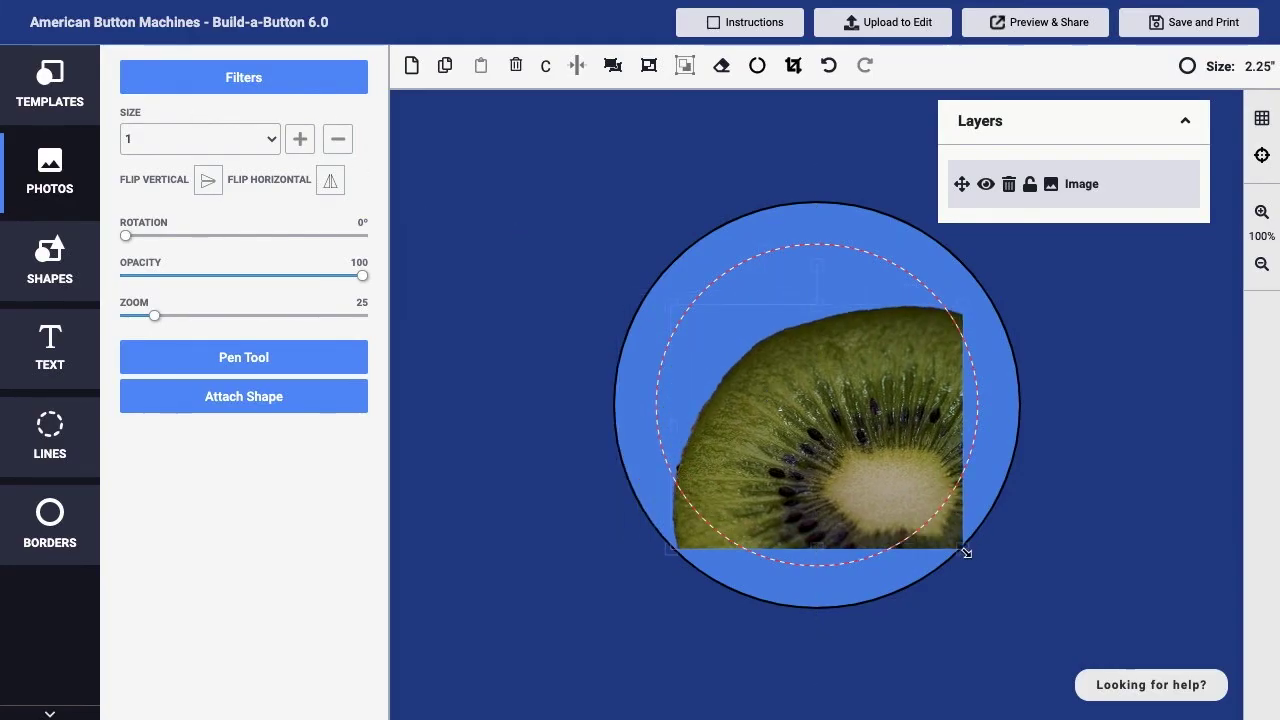
drag(962, 550, 1057, 603)
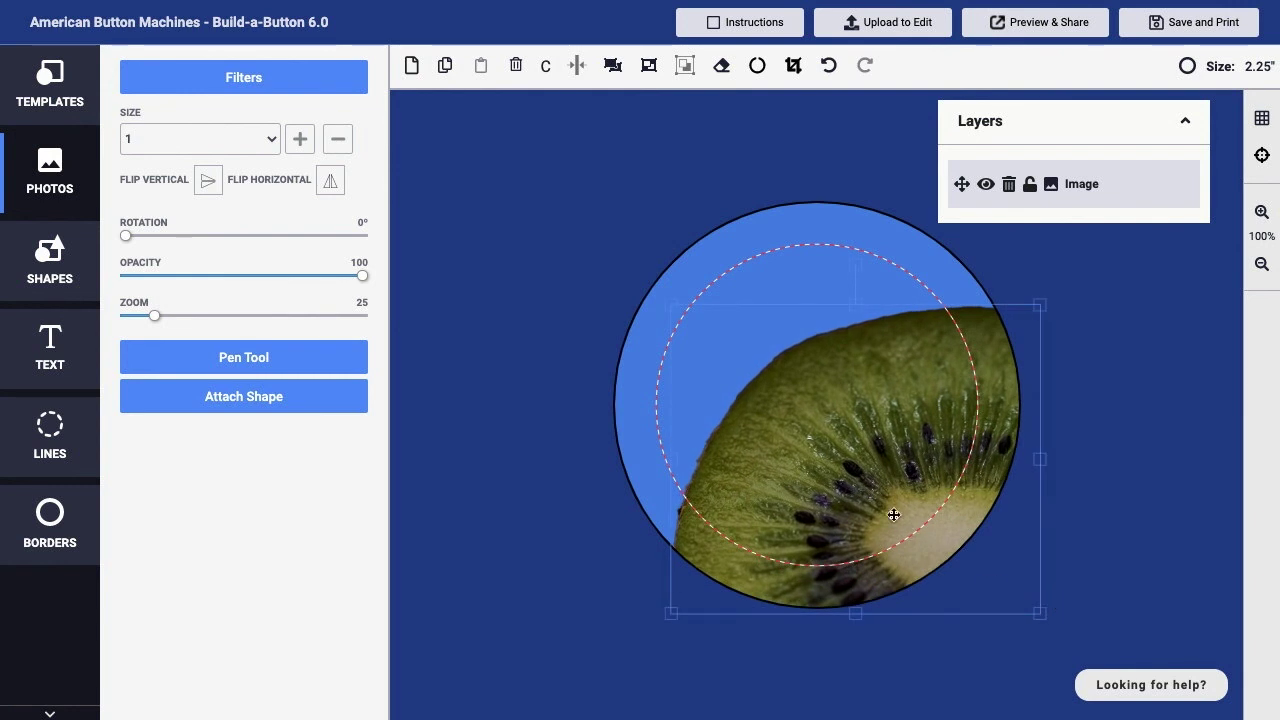
mouse_move(890, 508)
mouse_down()
mouse_move(909, 491)
mouse_move(909, 504)
mouse_up()
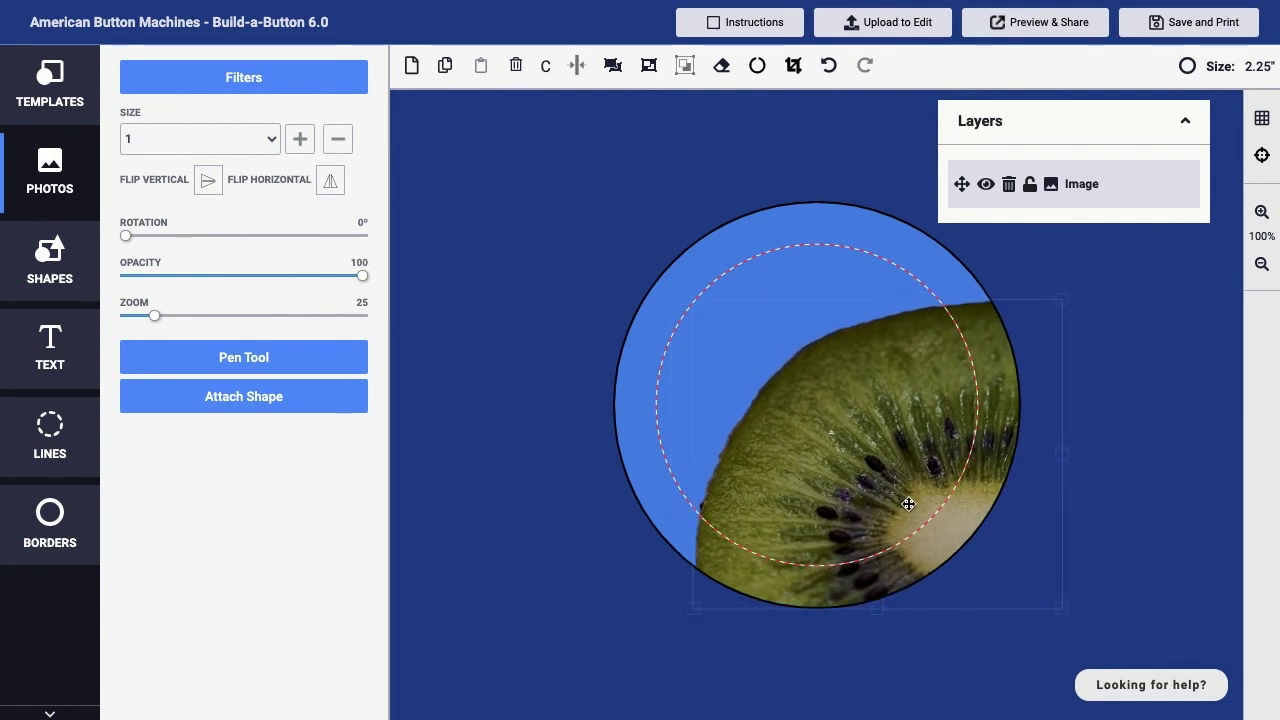
Change the background oval's solid fill colour to purple #674ea7
click(645, 392)
click(140, 344)
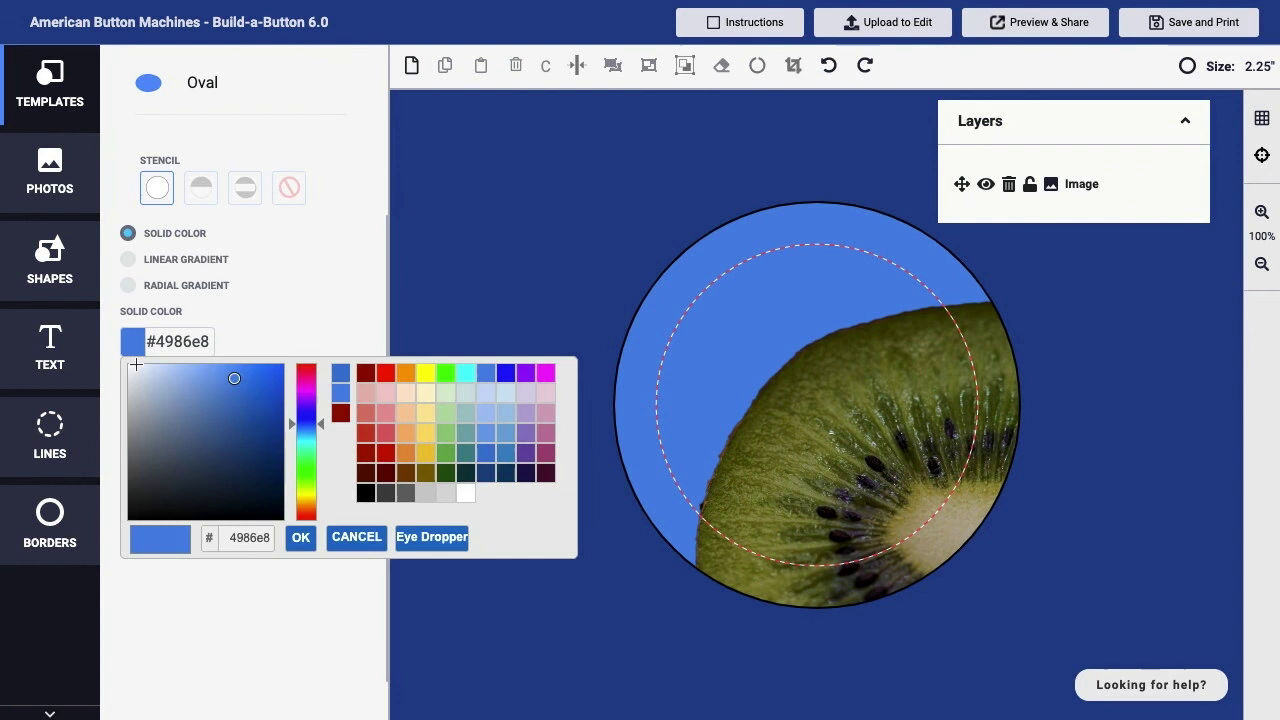
click(525, 452)
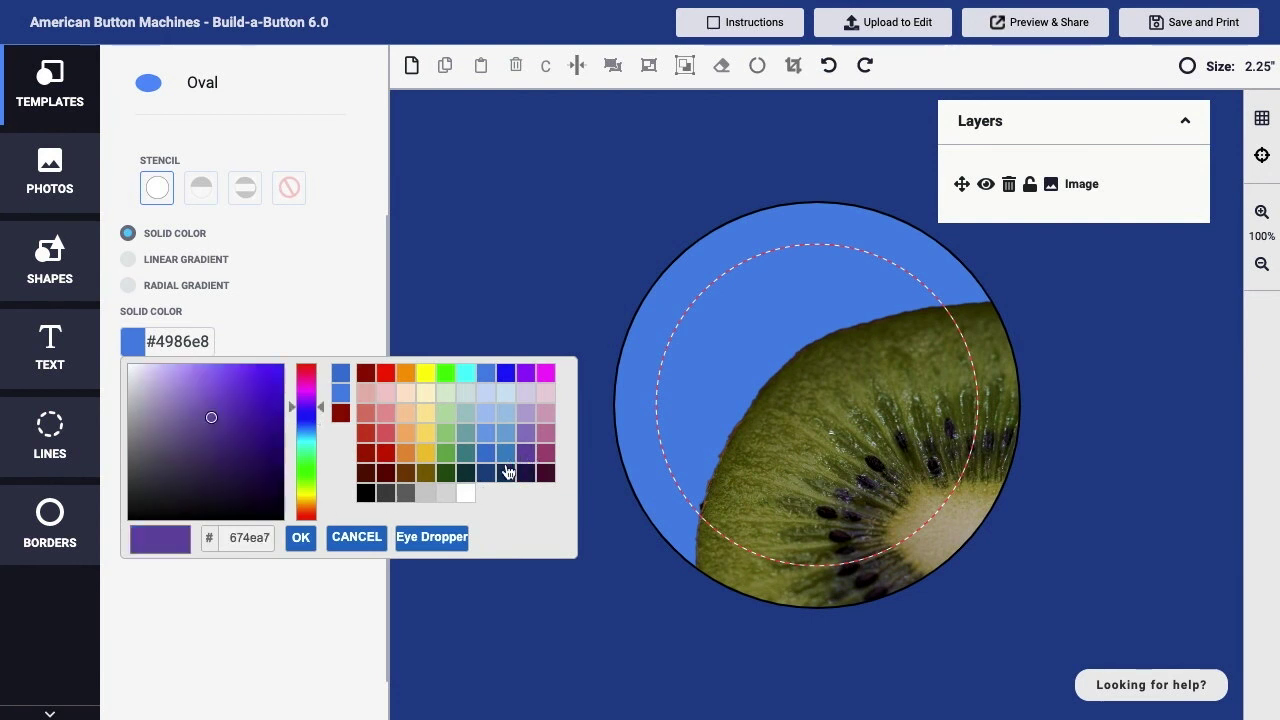
click(301, 537)
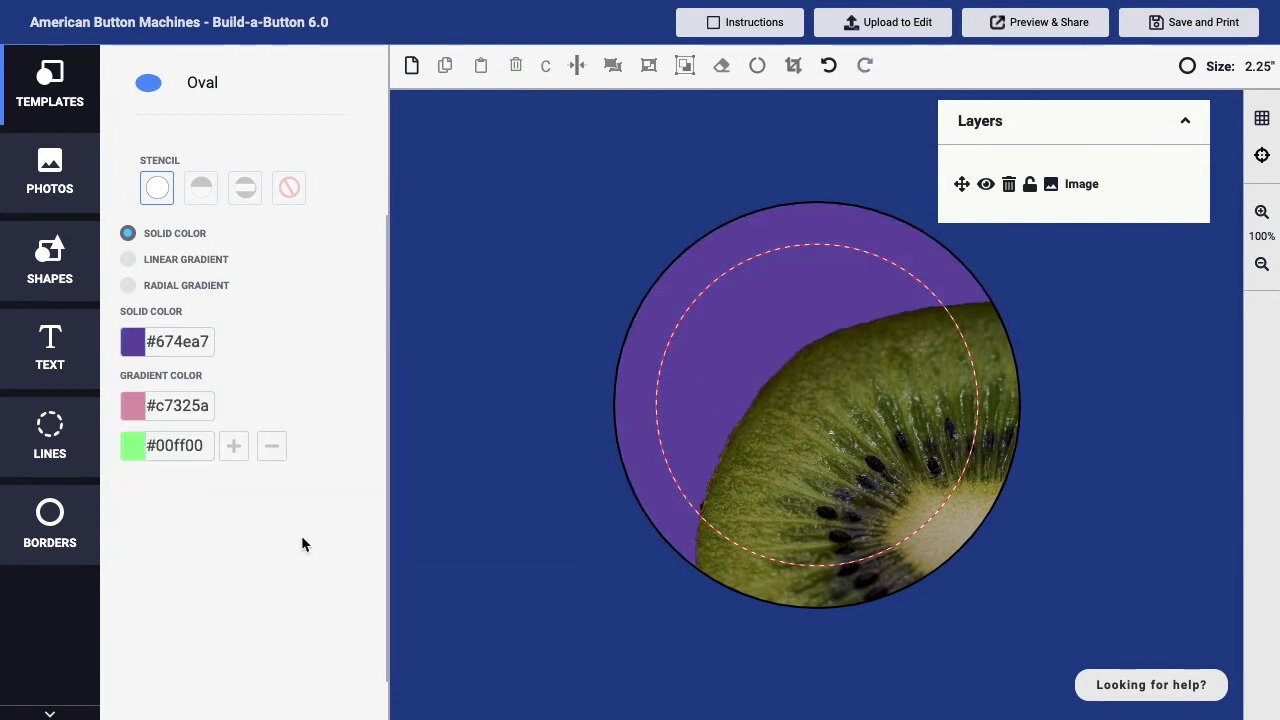